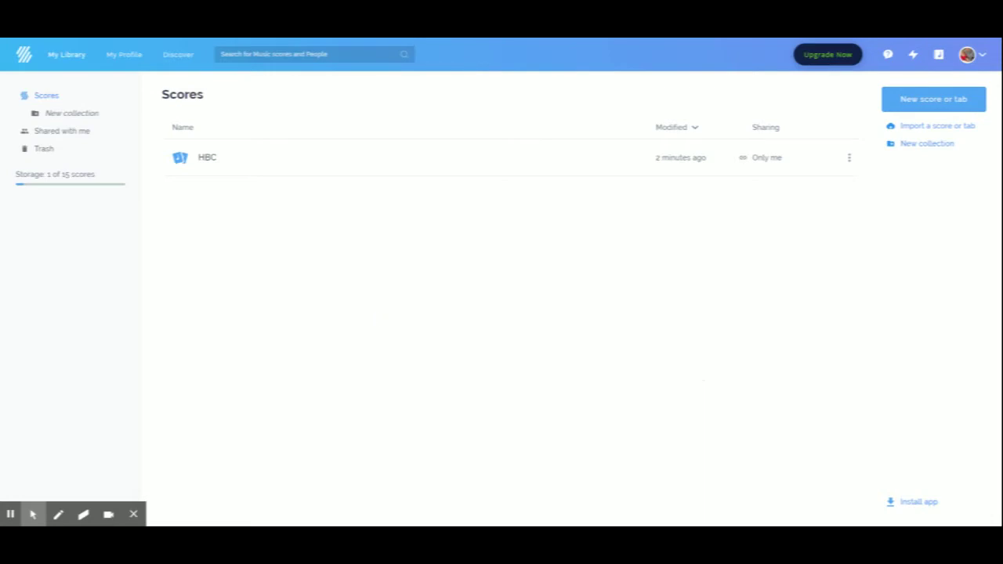
# Step: Start a new private score from the music-note icon in the library's top bar
pyautogui.click(940, 56)
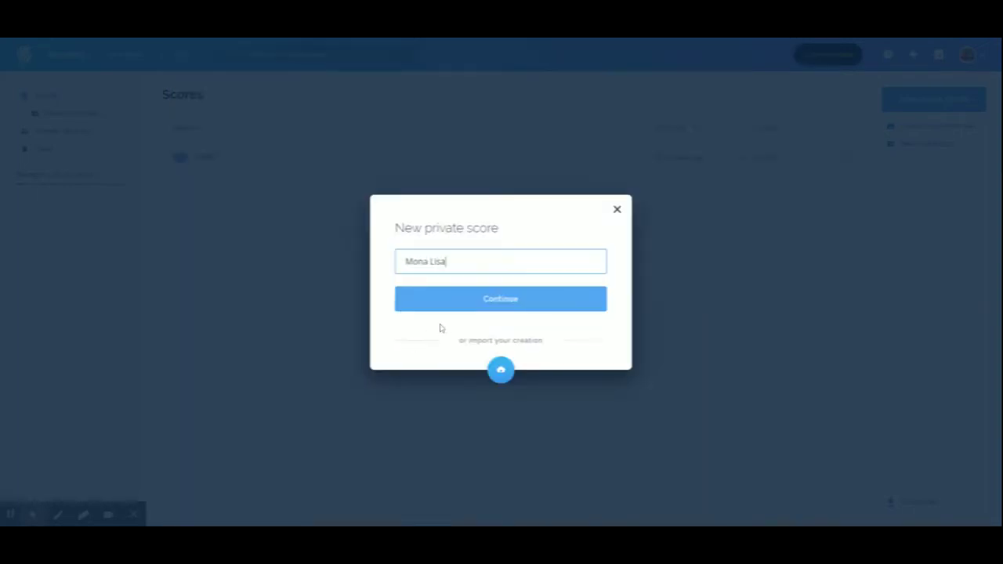
# Step: Title the score 'Mona Lisa' and create it with a single Brass > Trumpet part
pyautogui.click(458, 303)
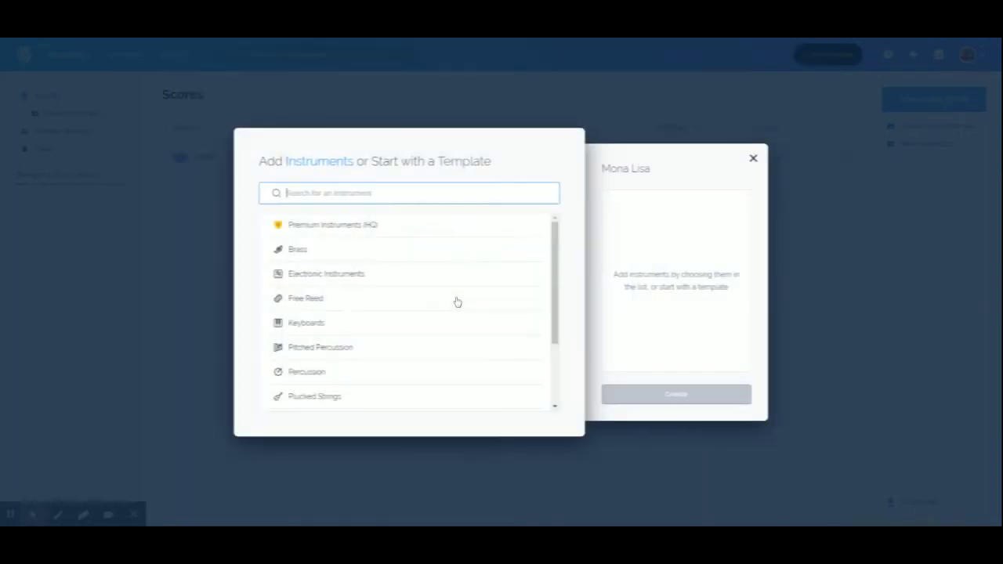
pyautogui.moveTo(552, 289); pyautogui.dragTo(562, 269)
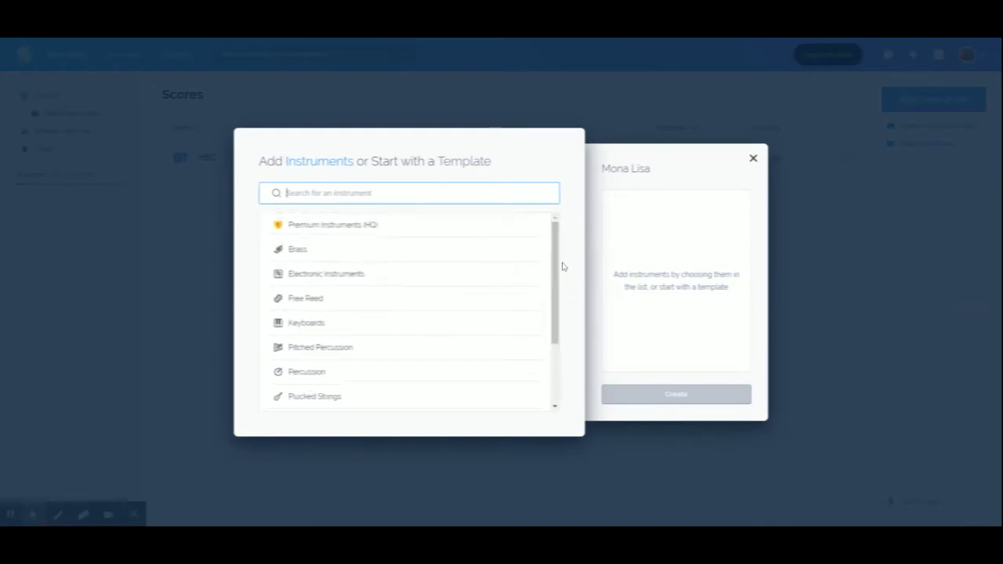
pyautogui.click(292, 249)
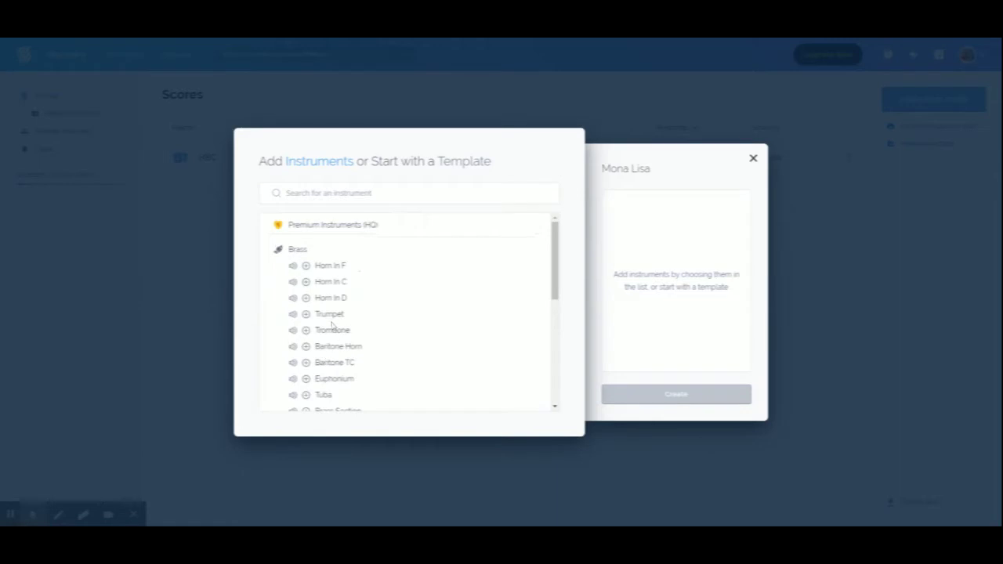
pyautogui.click(331, 315)
pyautogui.click(682, 394)
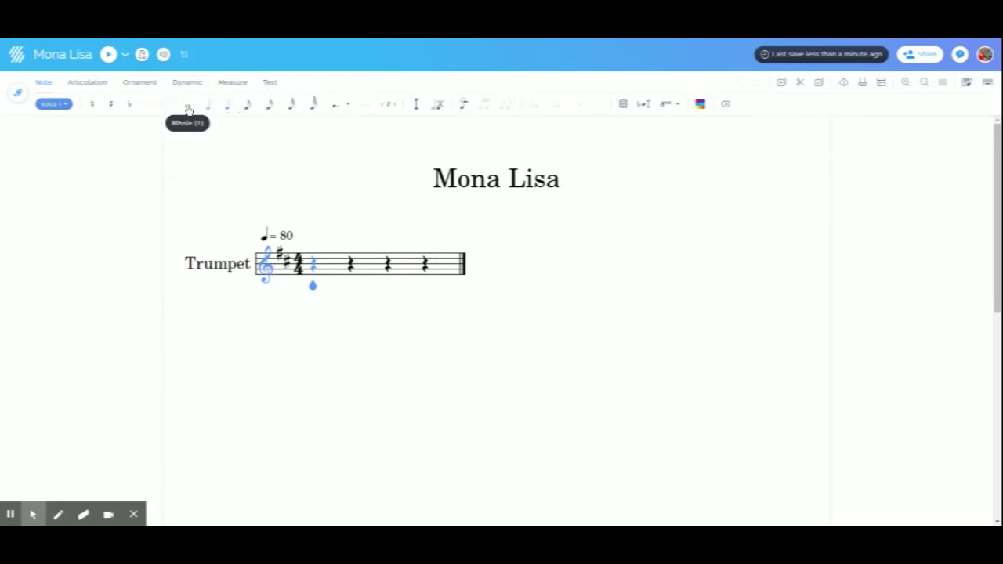
# Step: Change the Trumpet key signature from two sharps to C major
pyautogui.click(233, 83)
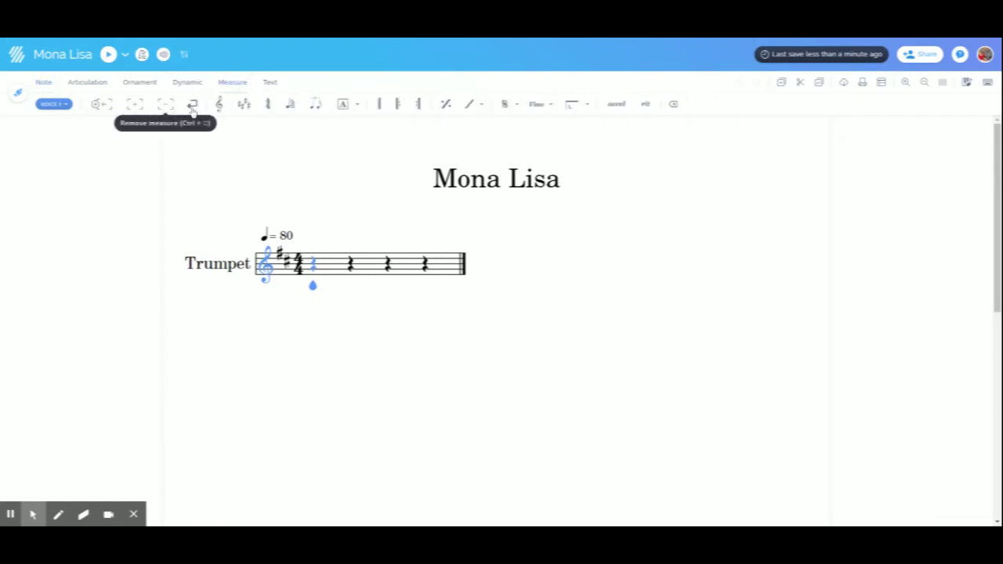
pyautogui.click(246, 111)
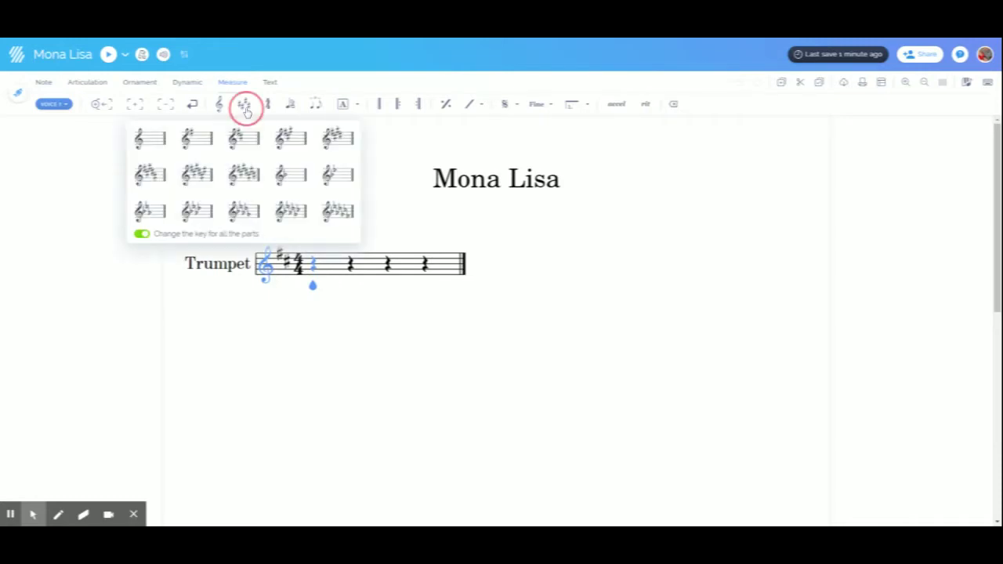
pyautogui.click(157, 147)
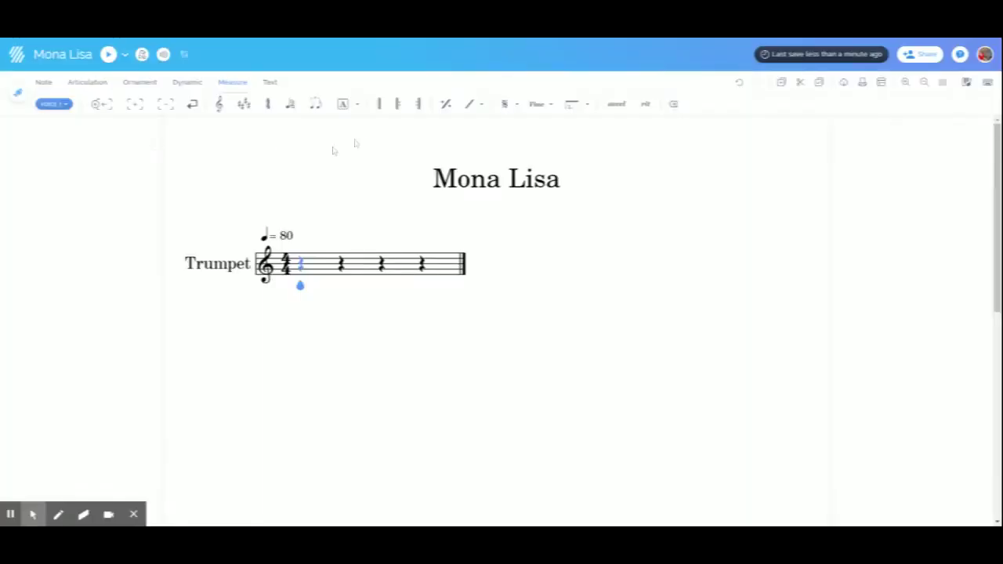
pyautogui.click(41, 84)
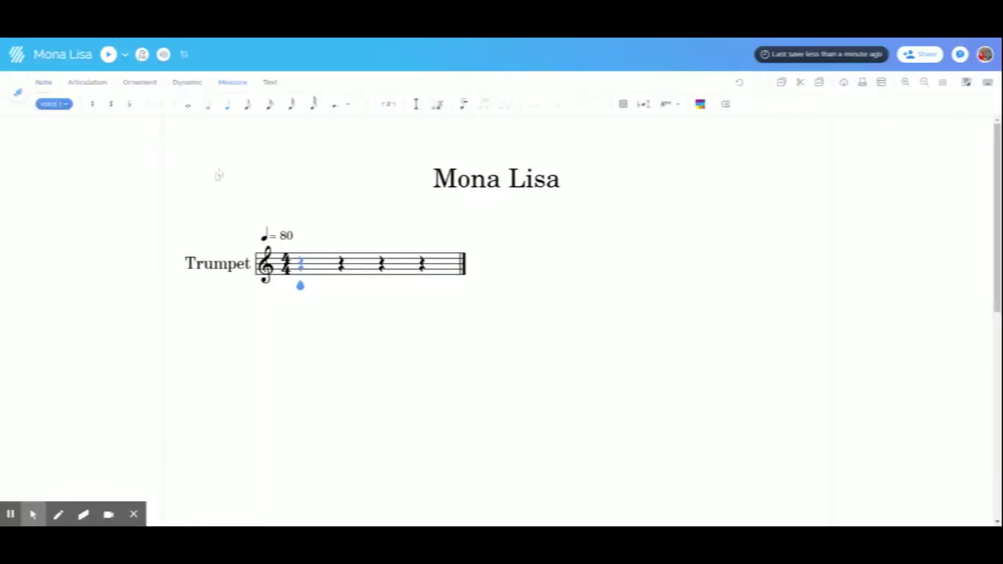
# Step: Place a half note at the start of measure 1, adjust its pitch, then make it a whole note
pyautogui.click(211, 112)
pyautogui.click(301, 269)
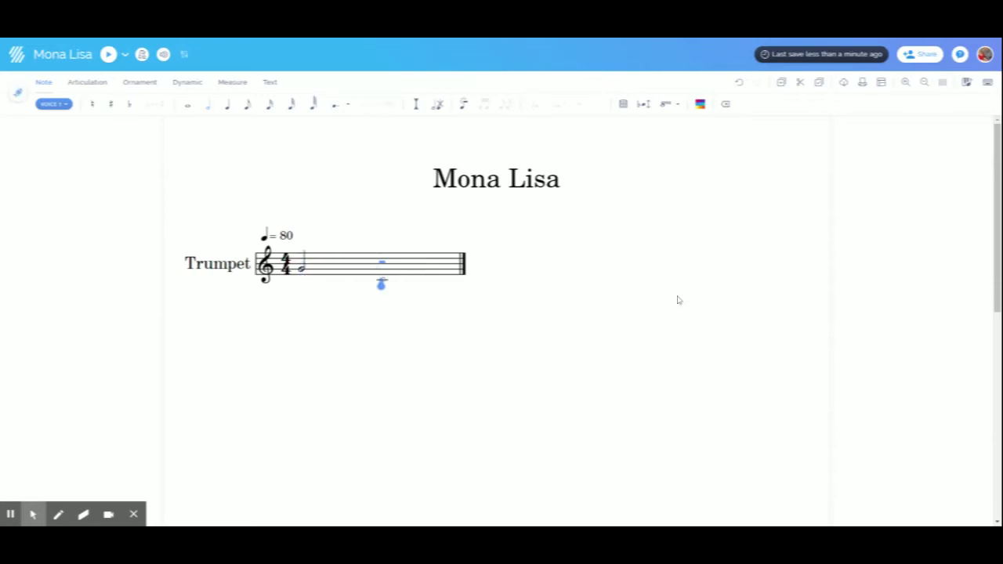
pyautogui.press('Left')
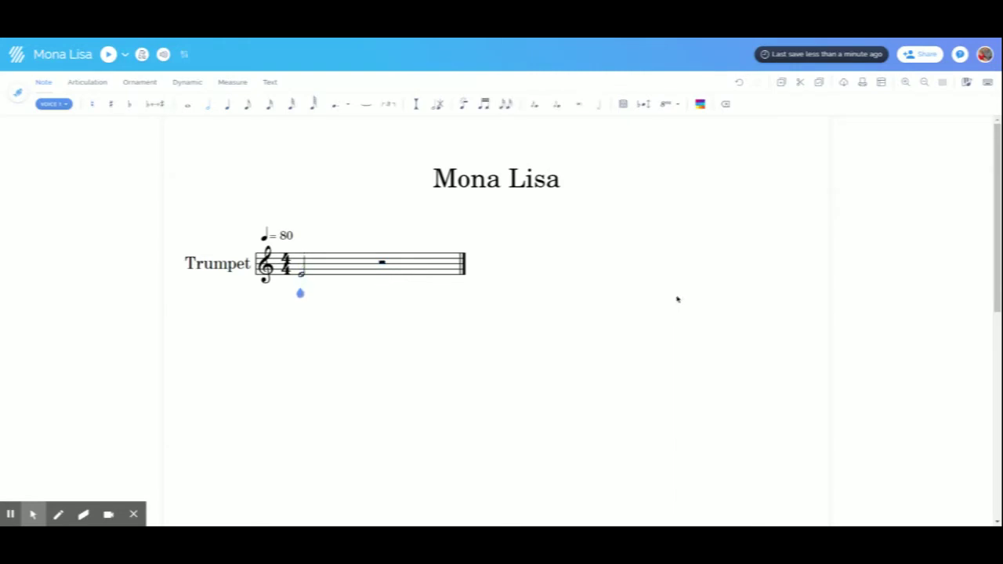
pyautogui.press('Up')
pyautogui.press('Up')
pyautogui.press('Up')
pyautogui.press('Up')
pyautogui.press('Down')
pyautogui.press('Down')
pyautogui.press('Down')
pyautogui.press('Down')
pyautogui.press('Down')
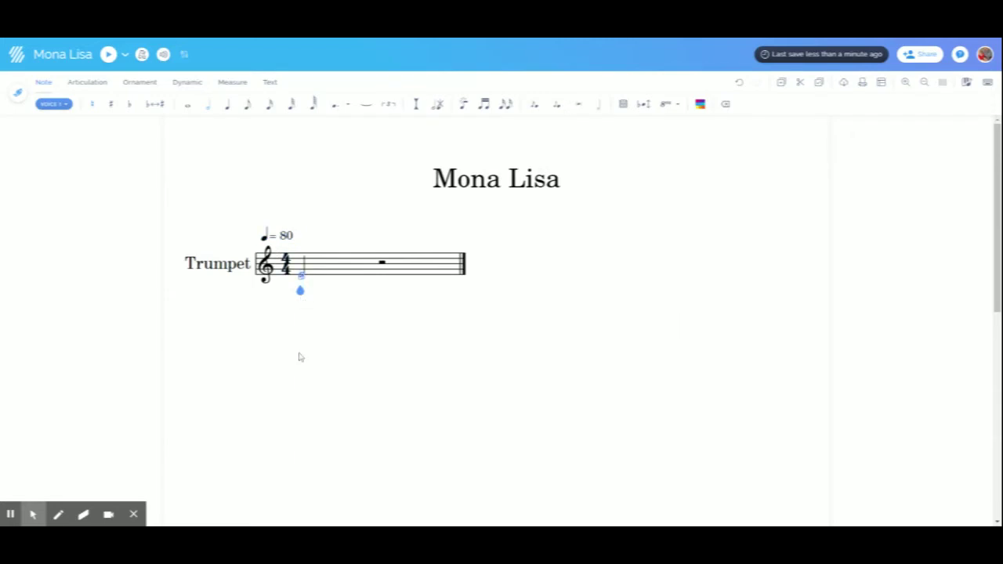
pyautogui.click(188, 105)
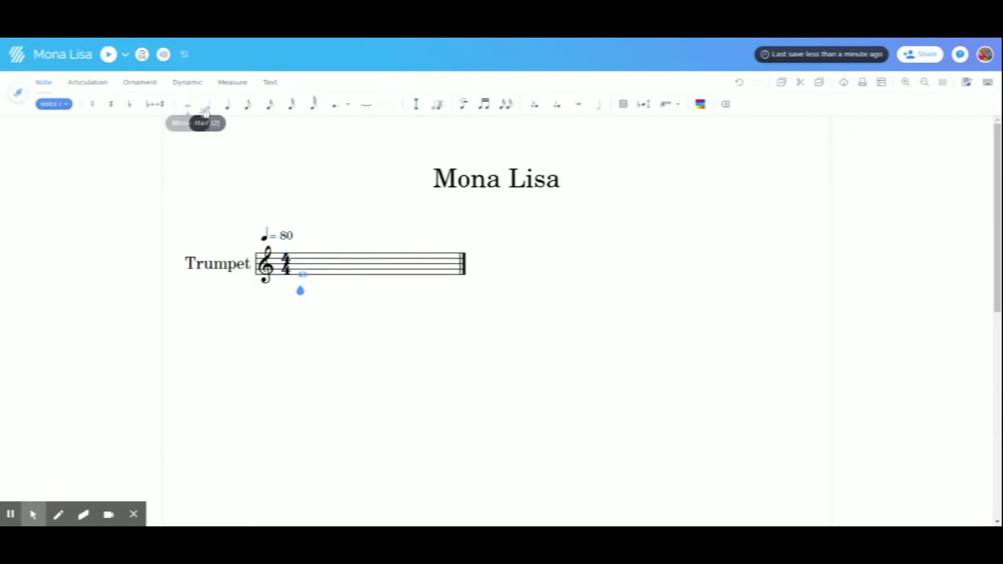
# Step: Make the first note a half note again and add a quarter note after it
pyautogui.click(224, 109)
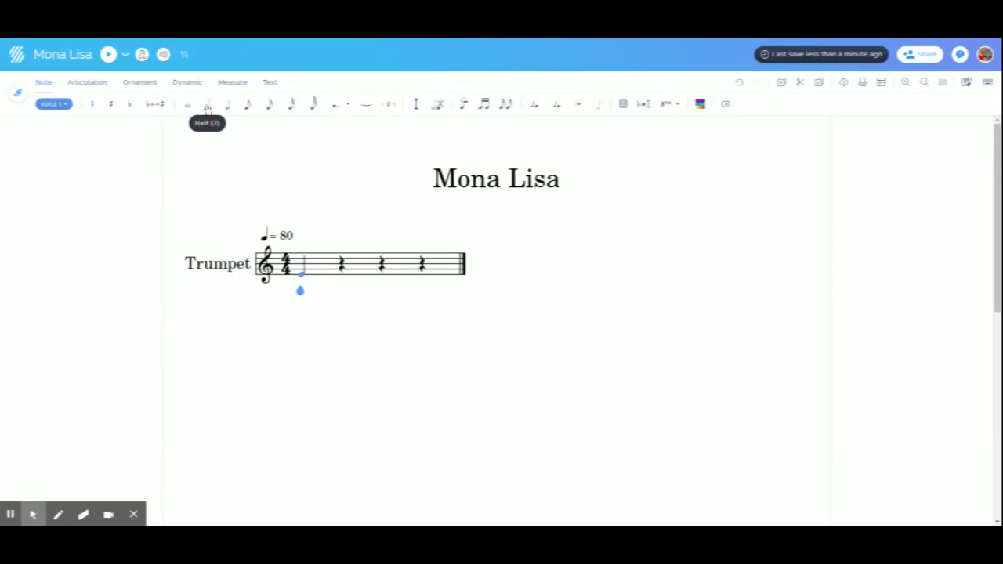
pyautogui.click(207, 109)
pyautogui.click(379, 283)
pyautogui.click(378, 284)
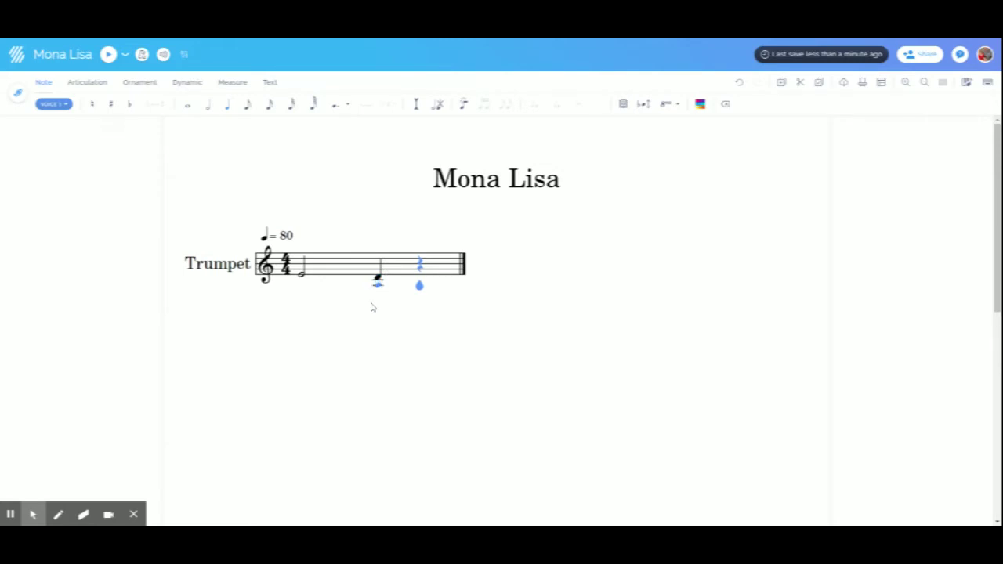
# Step: Set the second note to D below the staff and lengthen it to a half note
pyautogui.click(381, 282)
pyautogui.press('Up')
pyautogui.press('Left')
pyautogui.press('Down')
pyautogui.press('Down')
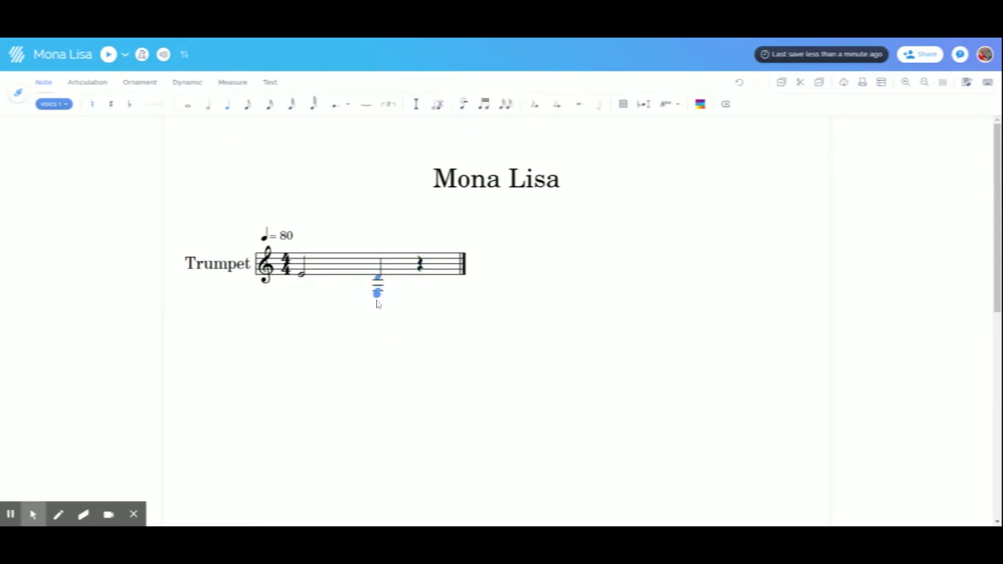
pyautogui.press('Up')
pyautogui.press('Up')
pyautogui.click(208, 111)
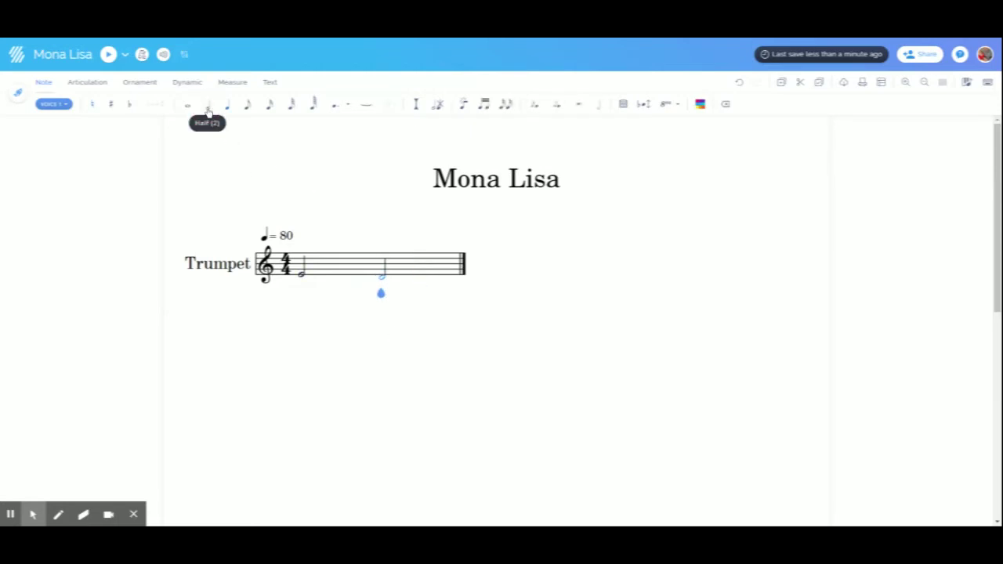
pyautogui.hotkey('shift', 'Left')
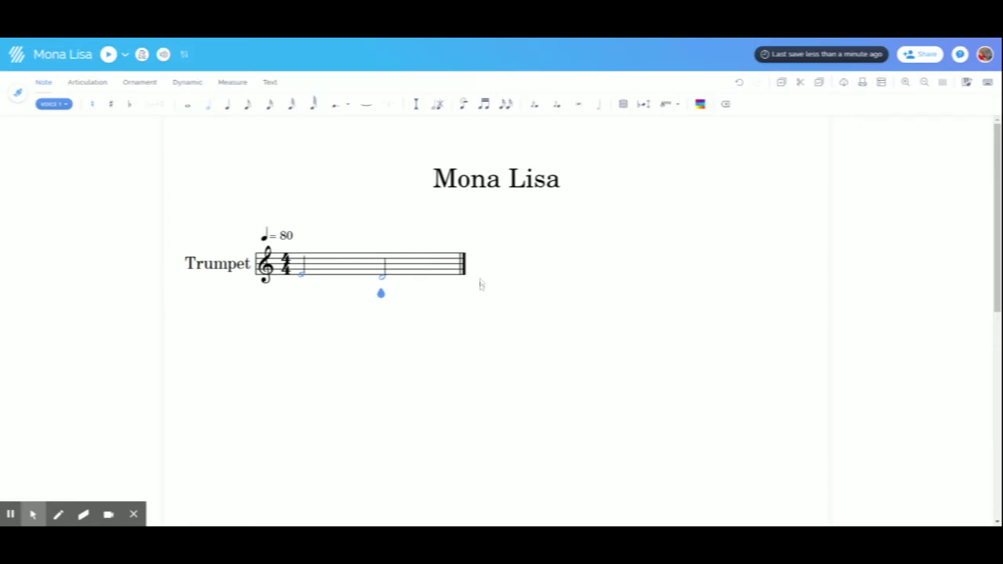
pyautogui.click(480, 282)
# Step: Insert empty measures of rests after the first bar, extending the score to seven measures
pyautogui.click(516, 282)
pyautogui.click(505, 260)
pyautogui.click(506, 302)
pyautogui.click(498, 271)
pyautogui.click(526, 256)
pyautogui.click(230, 83)
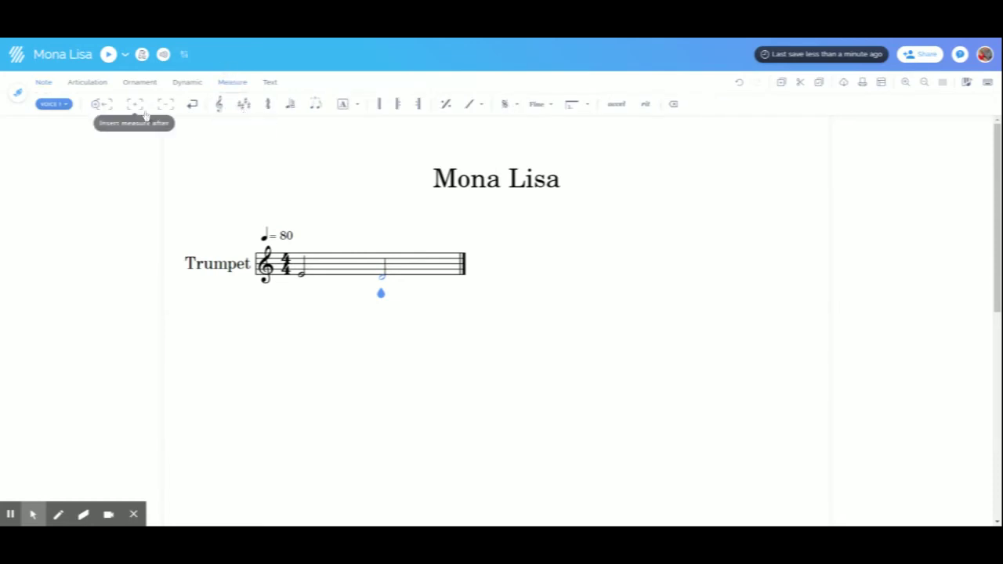
pyautogui.click(136, 105)
pyautogui.click(136, 107)
pyautogui.click(136, 106)
pyautogui.click(136, 106)
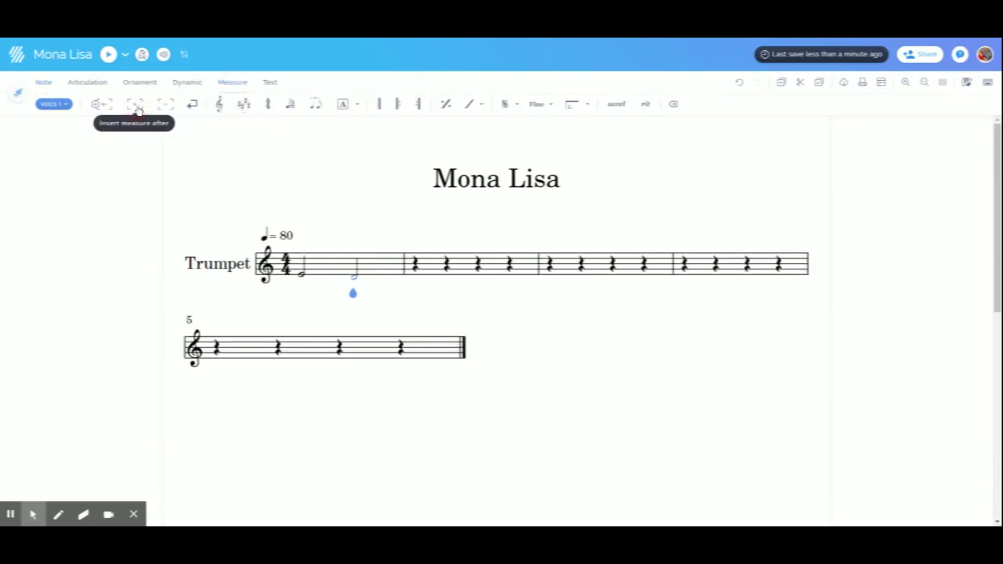
pyautogui.click(136, 107)
pyautogui.click(136, 106)
pyautogui.click(135, 107)
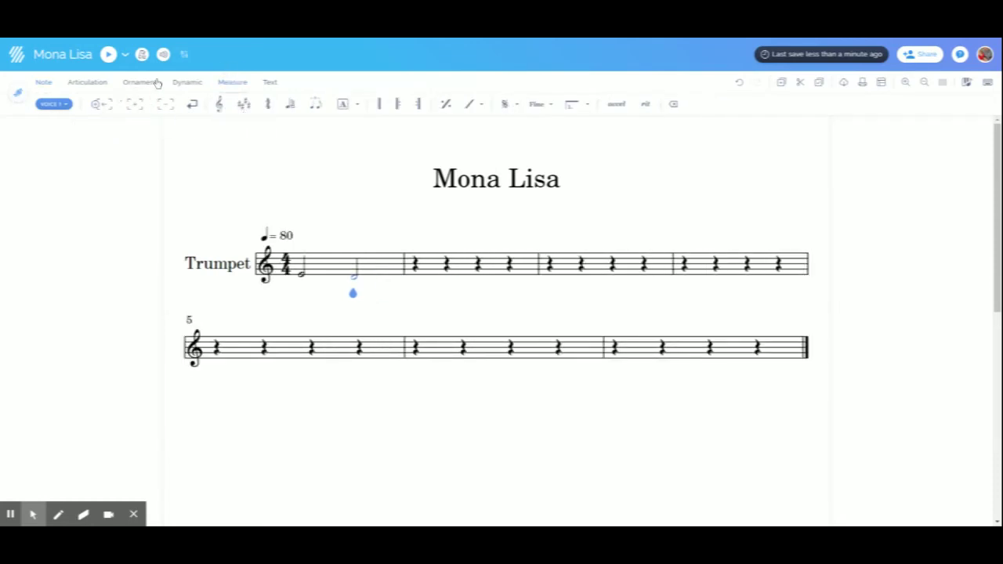
pyautogui.click(45, 83)
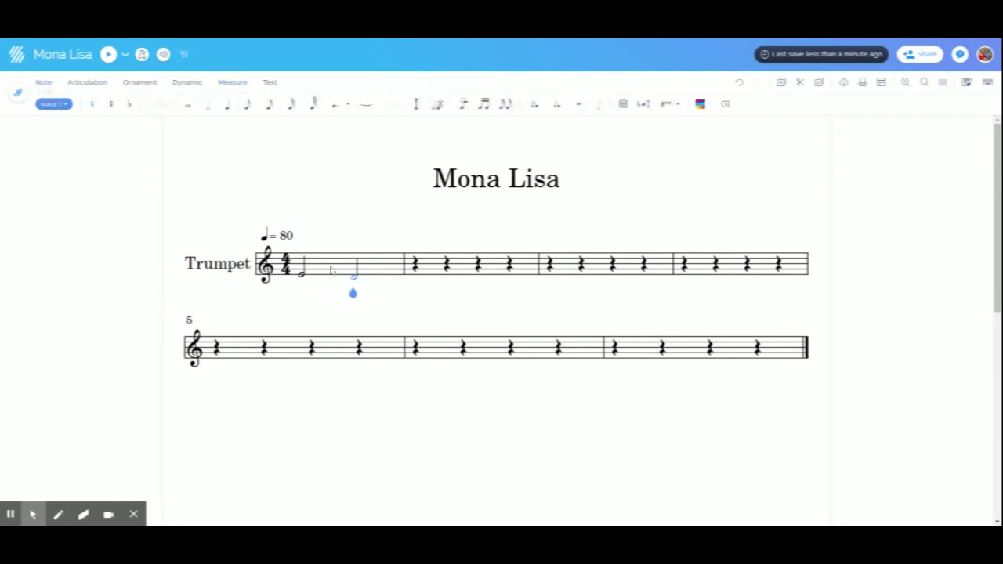
# Step: Enter a low C in measure 2, switching its length between half and whole, ending on whole
pyautogui.click(265, 258)
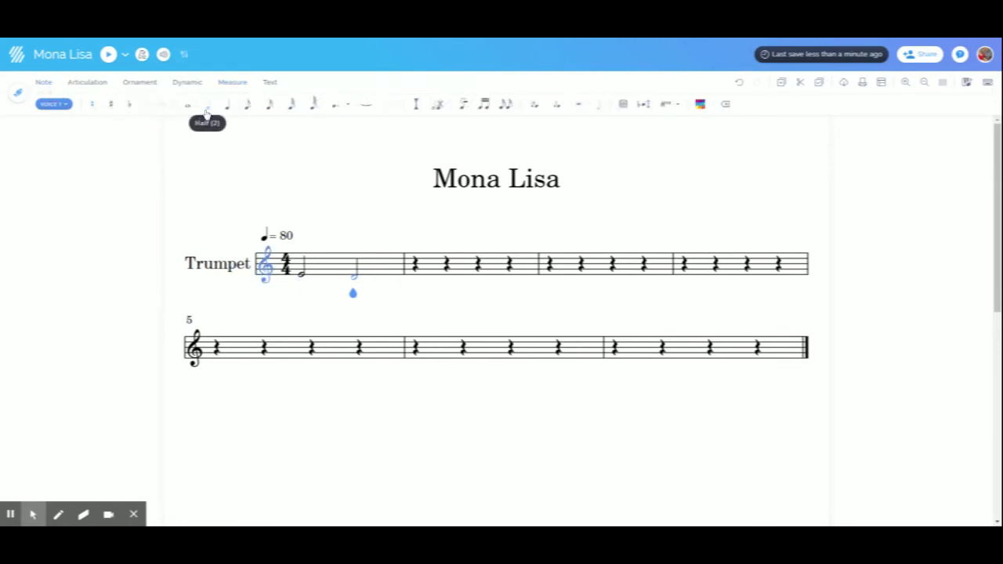
pyautogui.click(205, 113)
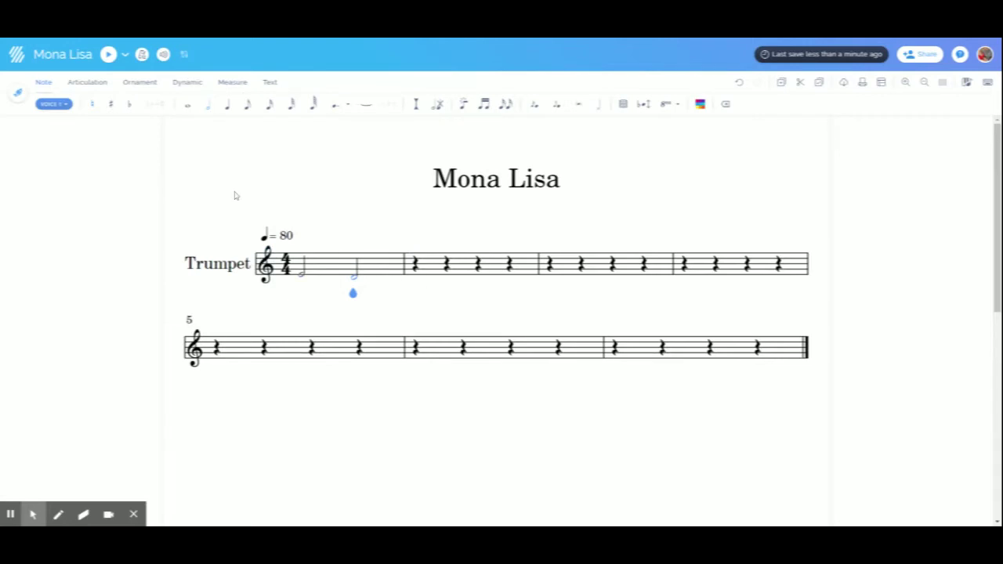
pyautogui.click(424, 282)
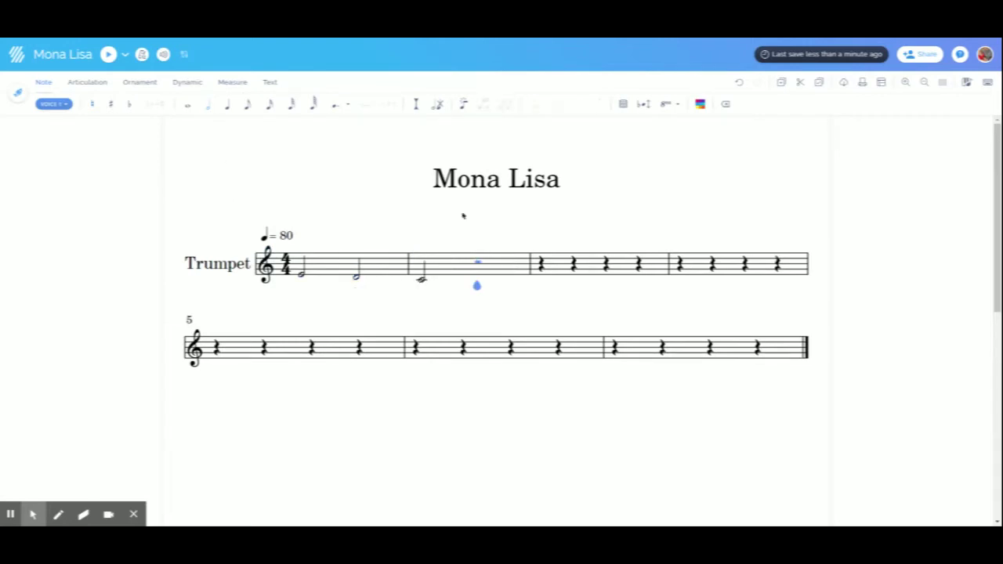
pyautogui.press('Left')
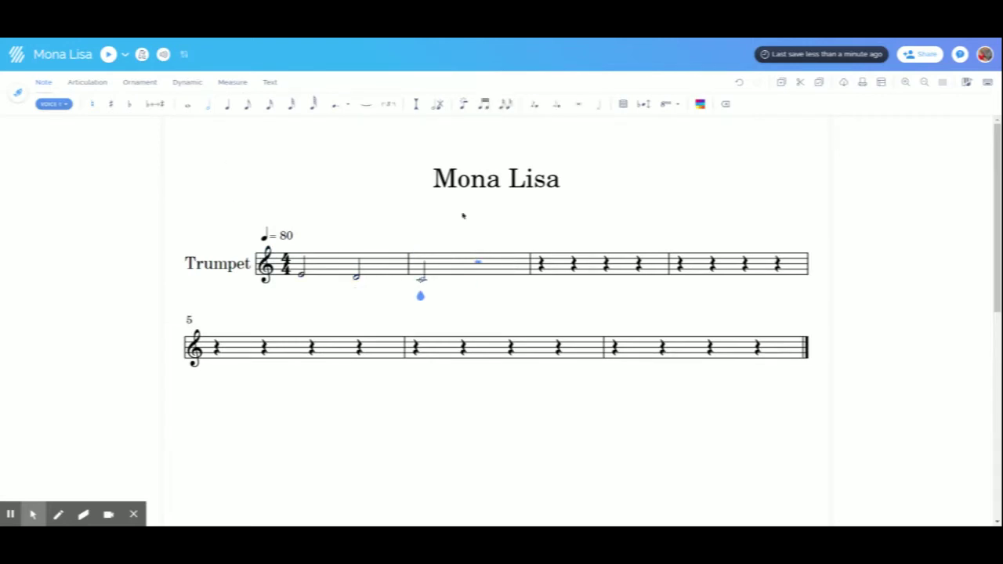
pyautogui.press('Right')
pyautogui.press('Left')
pyautogui.press('Left')
pyautogui.press('Right')
pyautogui.click(187, 108)
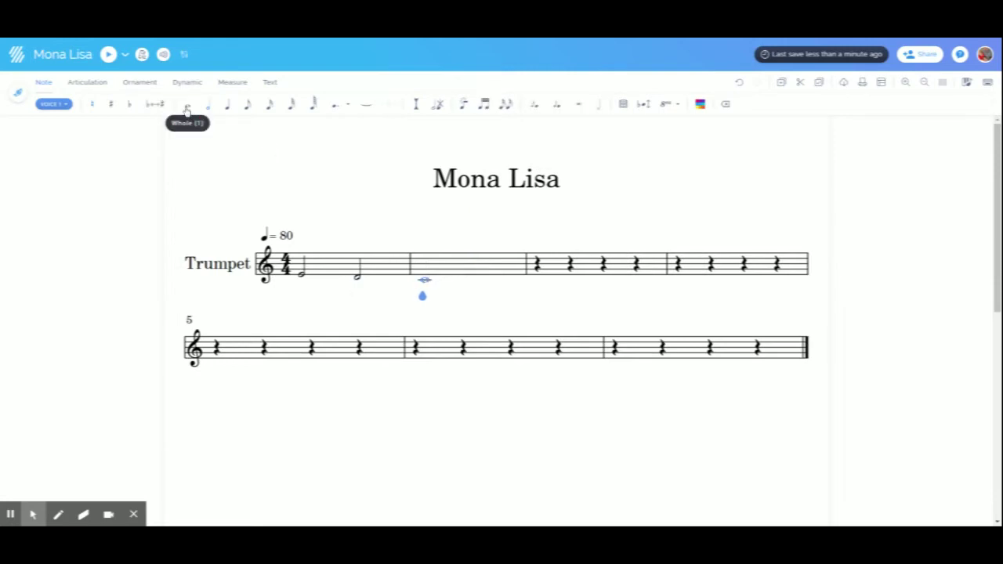
pyautogui.click(207, 112)
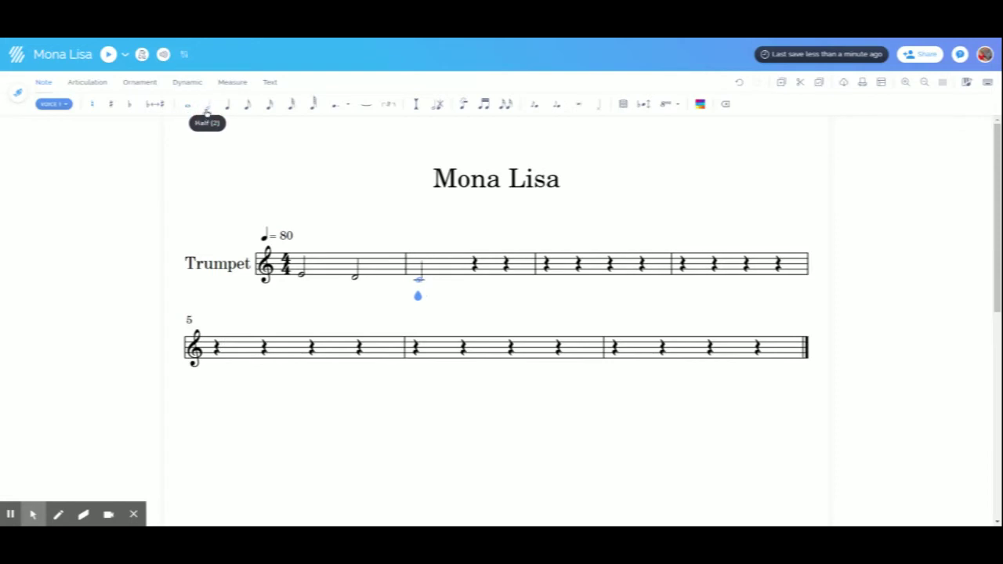
pyautogui.click(189, 111)
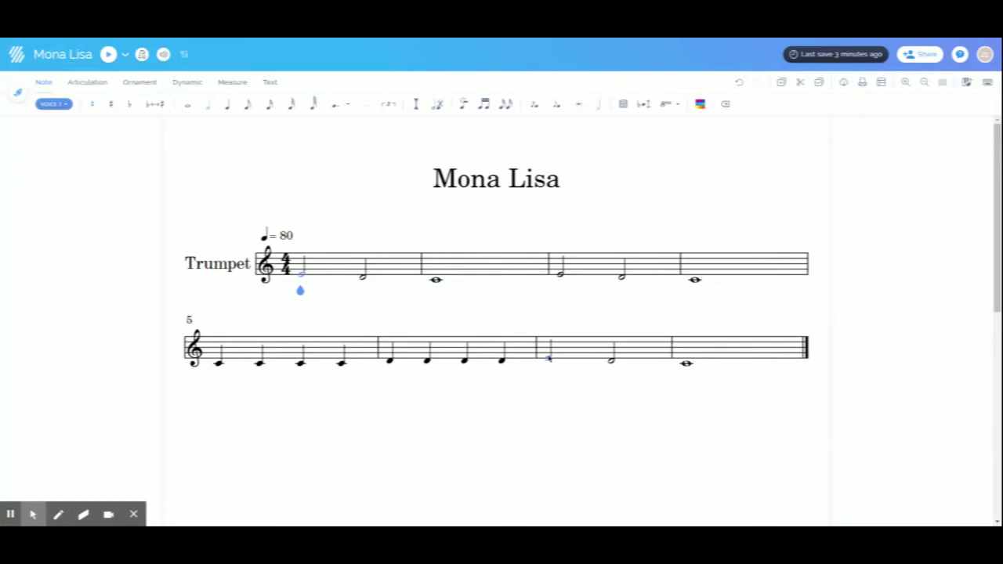
pyautogui.click(549, 358)
pyautogui.click(108, 58)
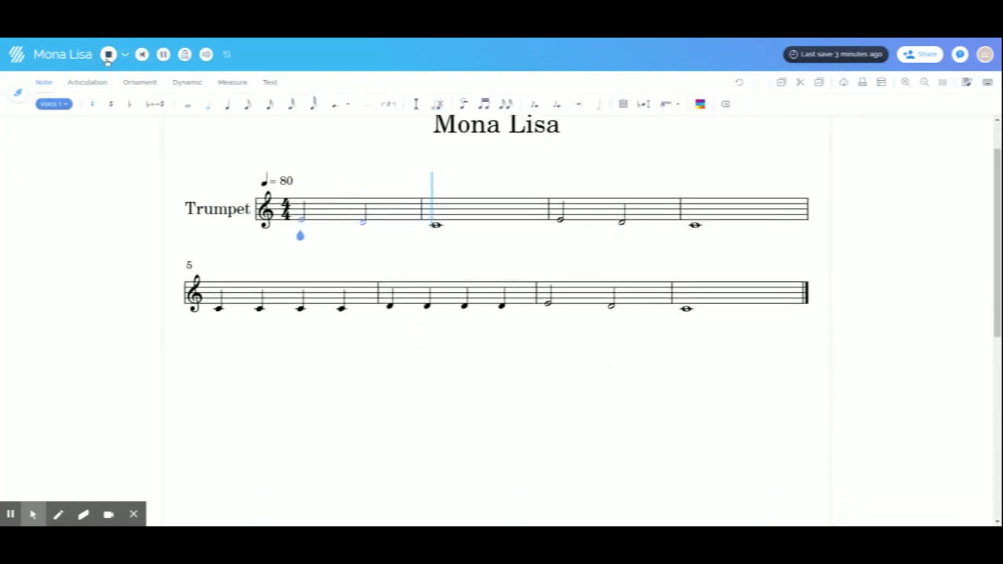
pyautogui.click(108, 57)
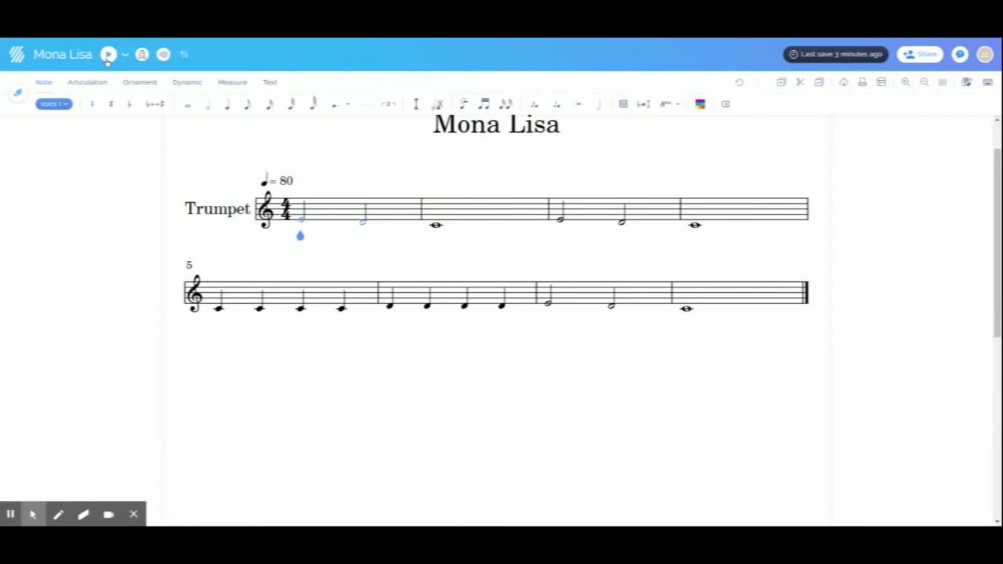
# Step: Change the tempo marking from 80 to 200 and play the score to hear it
pyautogui.click(235, 83)
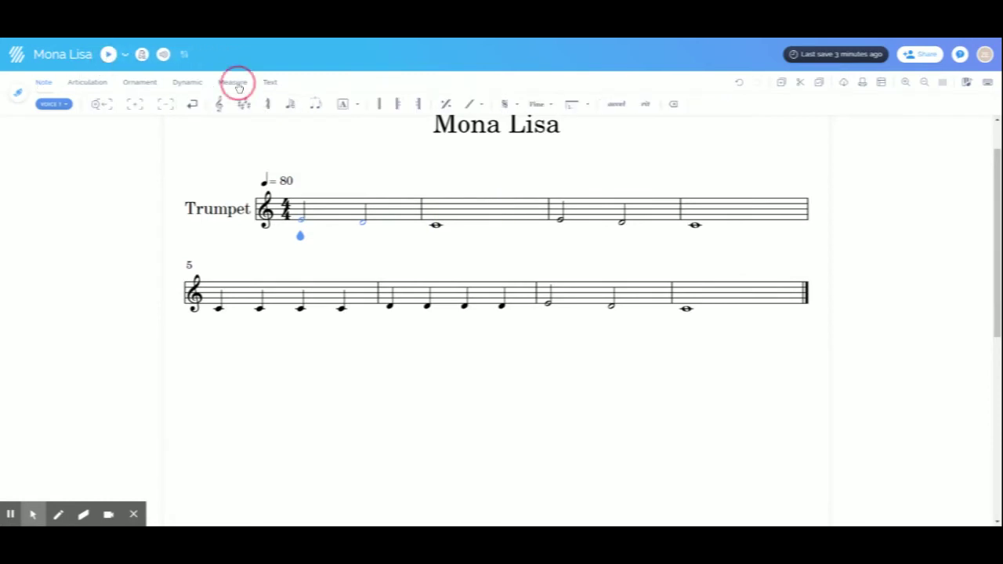
pyautogui.click(291, 105)
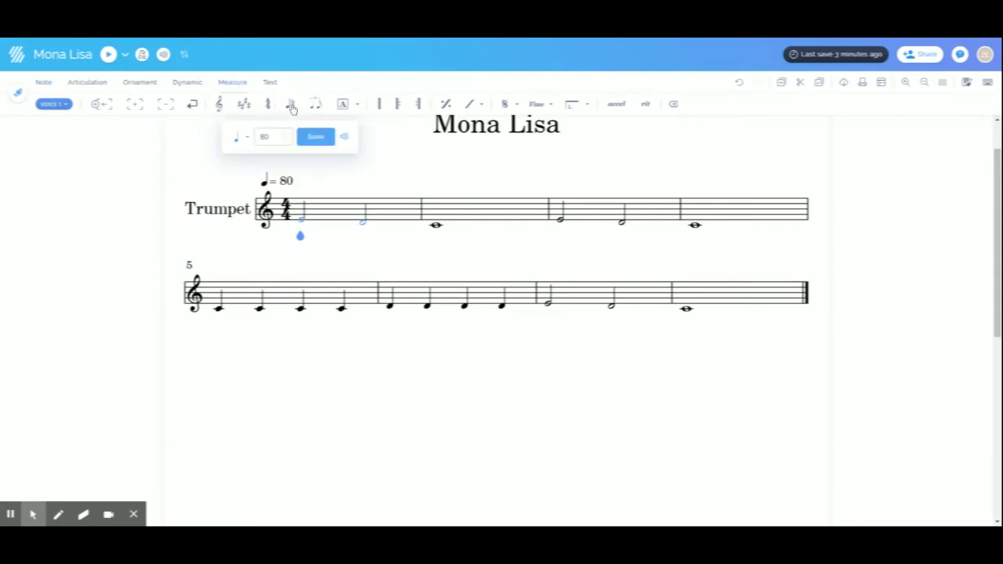
pyautogui.click(273, 137)
pyautogui.moveTo(273, 137); pyautogui.dragTo(246, 143)
pyautogui.write('200')
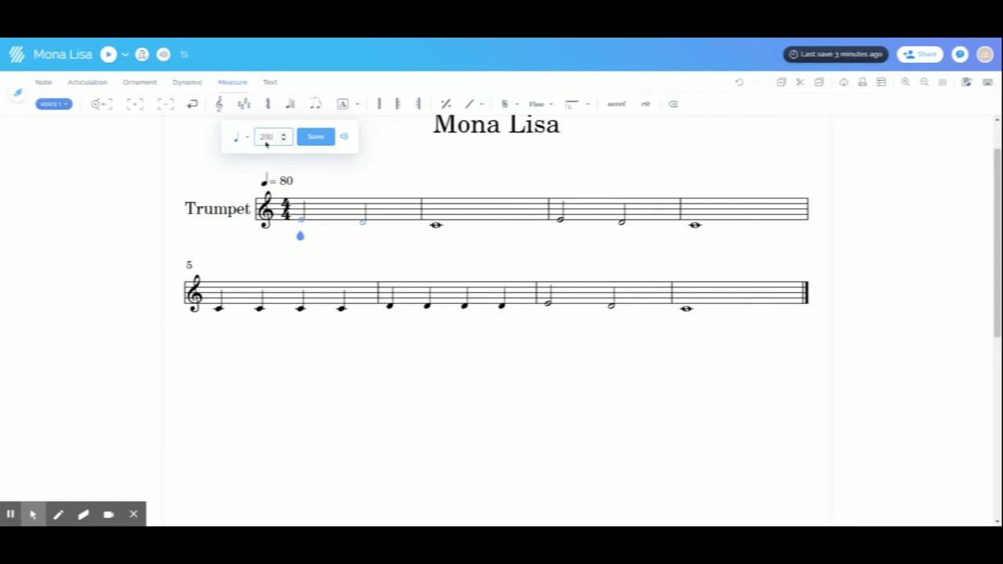
pyautogui.click(314, 138)
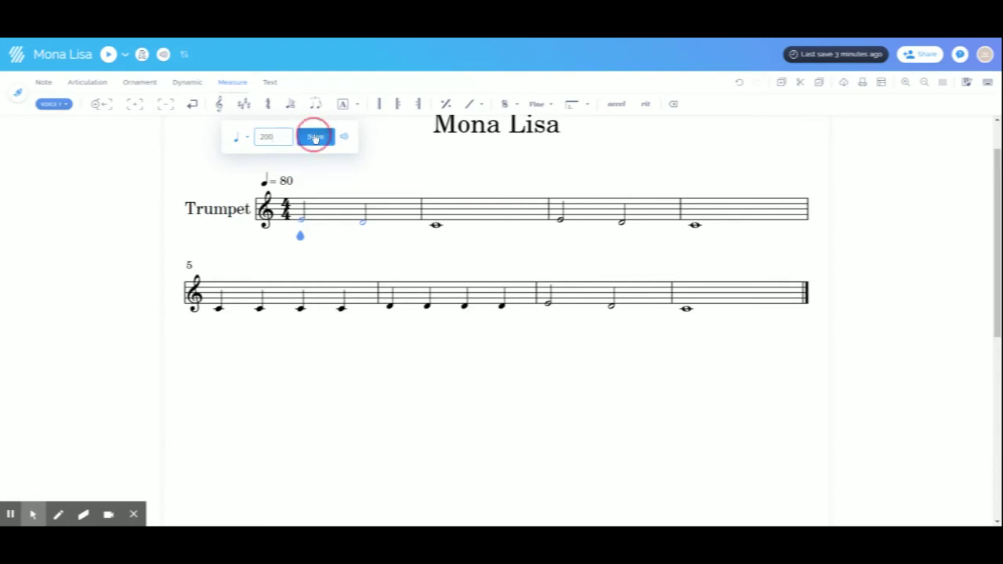
pyautogui.click(109, 56)
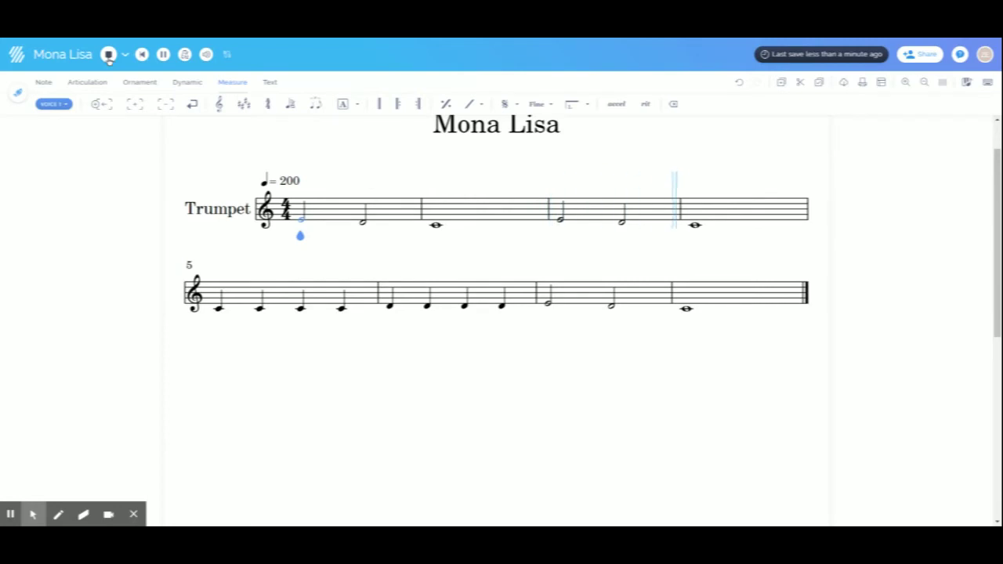
pyautogui.click(108, 55)
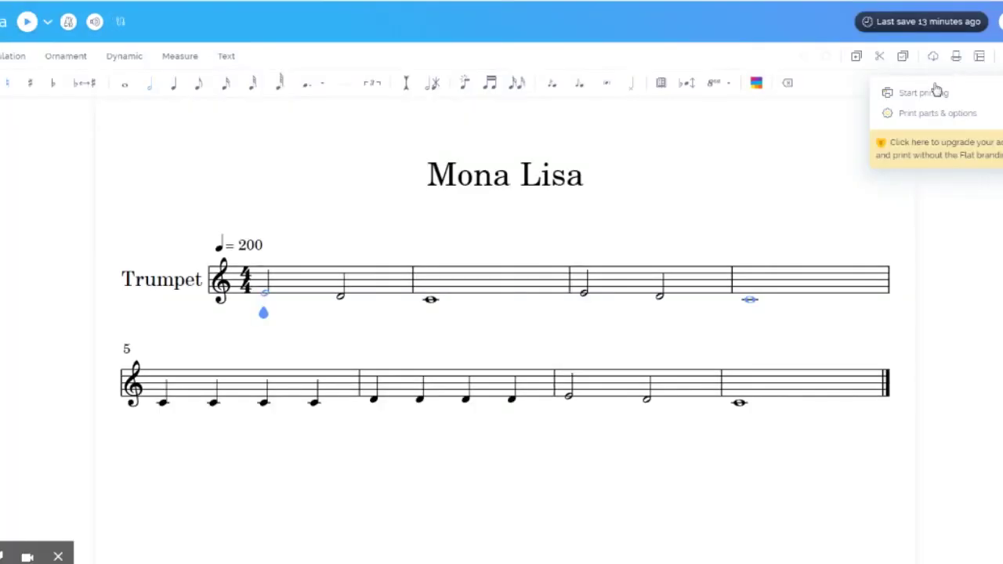
# Step: Print the score through Chrome with the Save as PDF destination, producing Mona Lisa.pdf
pyautogui.click(938, 90)
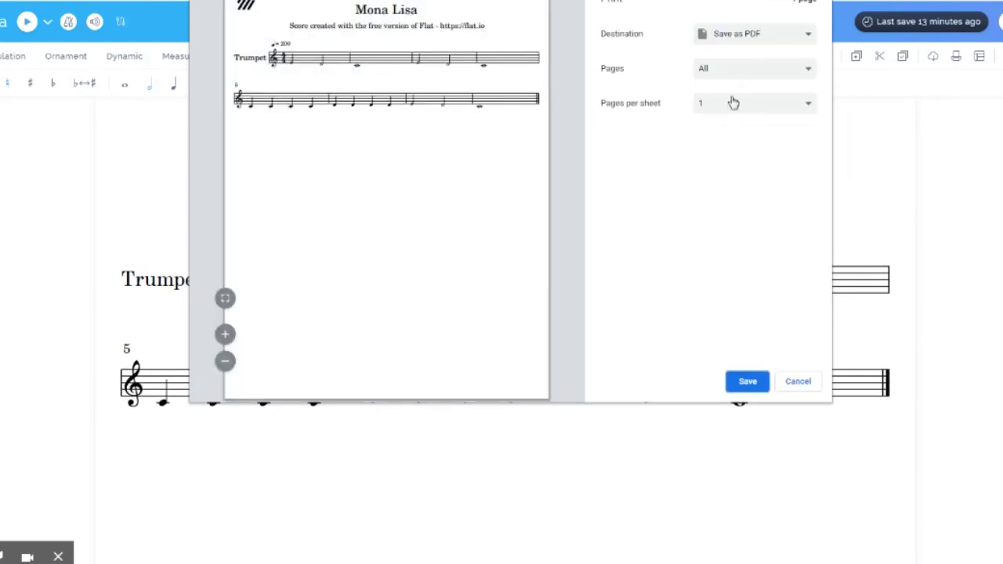
pyautogui.click(760, 33)
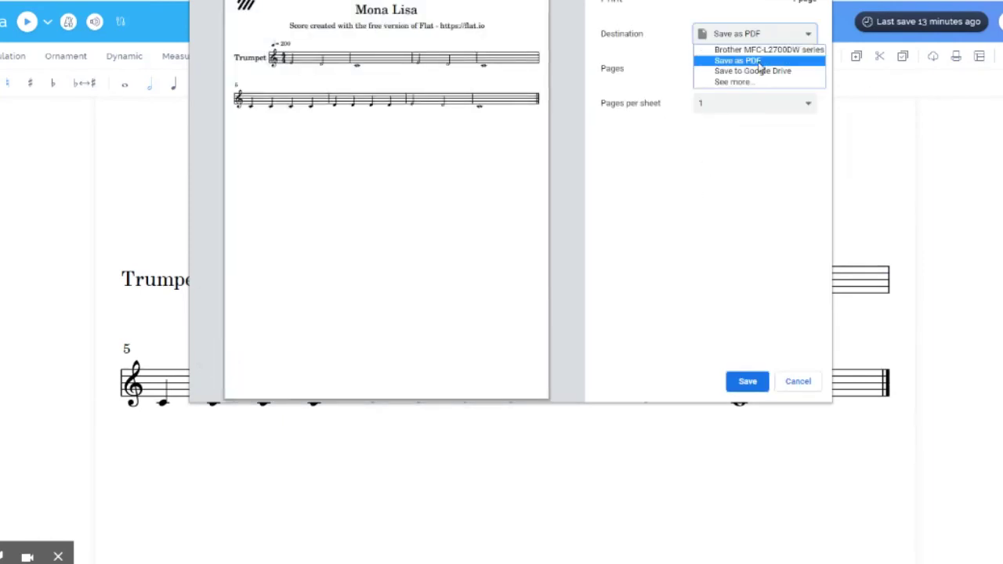
pyautogui.click(759, 63)
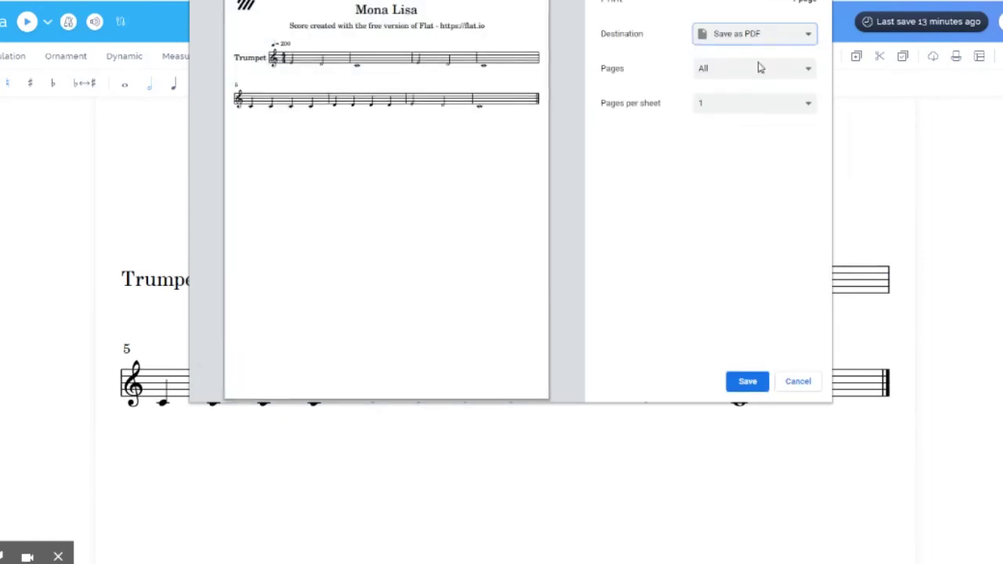
pyautogui.click(752, 383)
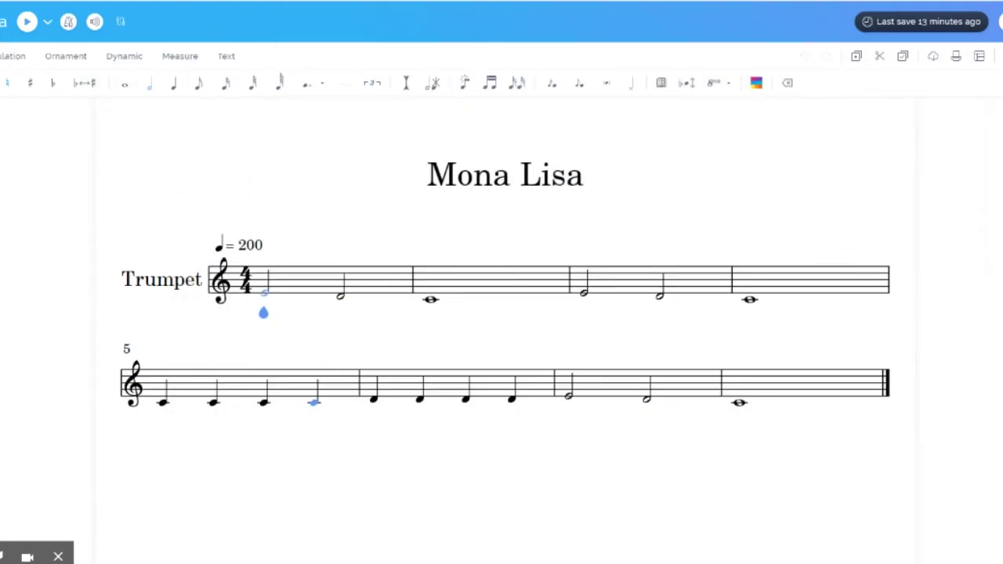
pyautogui.press('super+e')
# Step: Open Mona Lisa.pdf from the Downloads folder in Adobe Reader
pyautogui.click(31, 118)
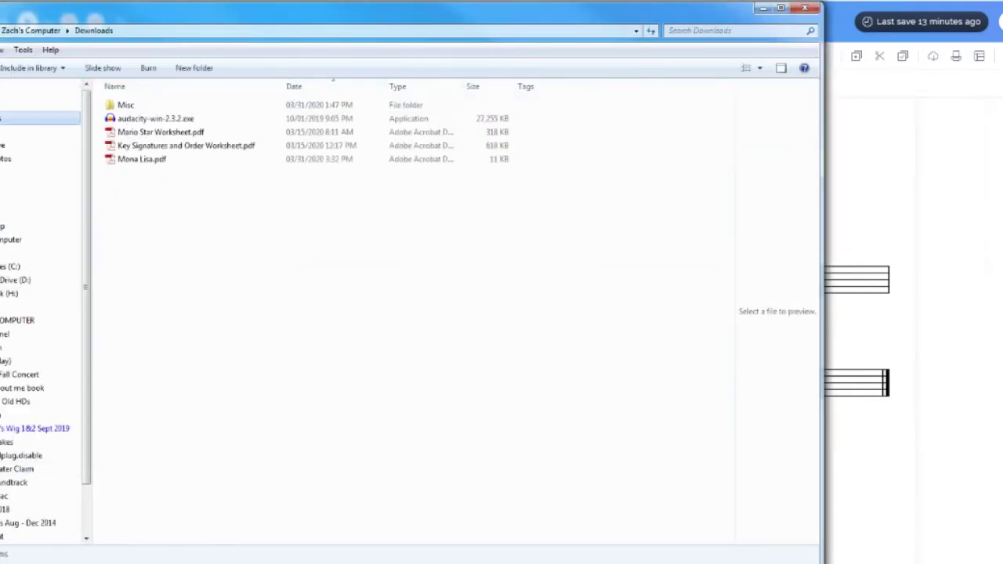
pyautogui.click(153, 166)
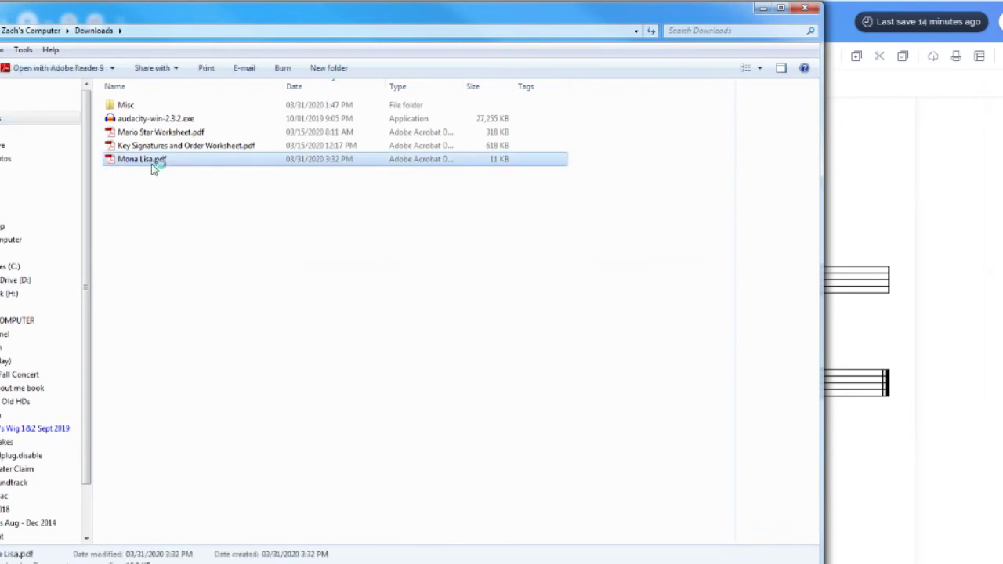
pyautogui.doubleClick(155, 170)
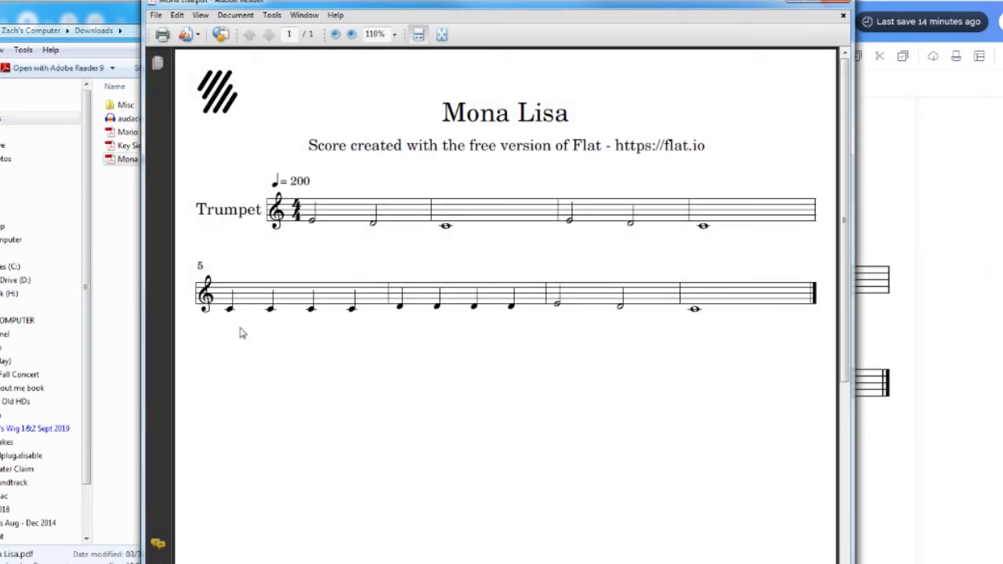
# Step: Close the PDF viewer and copy the Mona Lisa score's private shareable link from Share
pyautogui.click(847, 6)
pyautogui.click(964, 26)
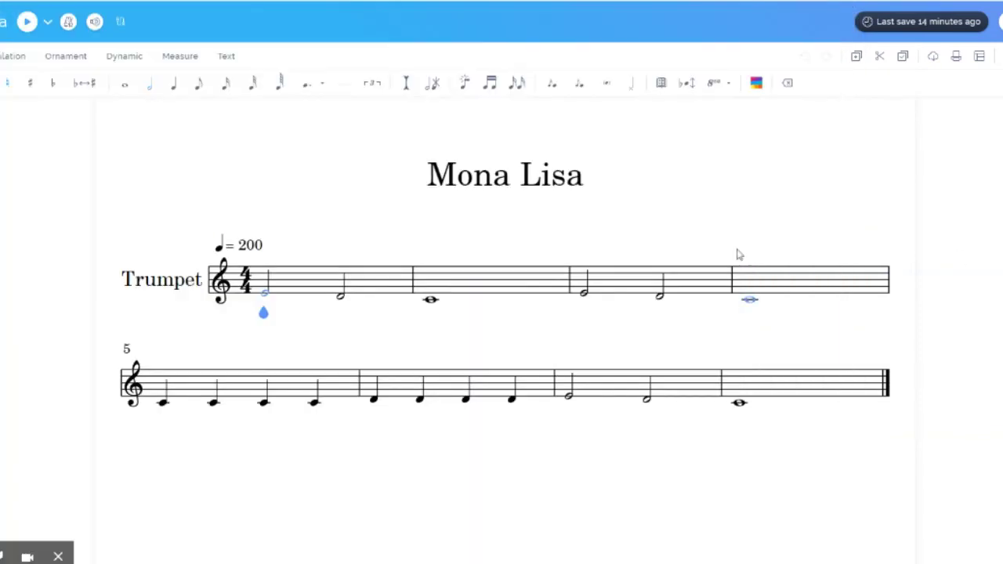
pyautogui.click(994, 26)
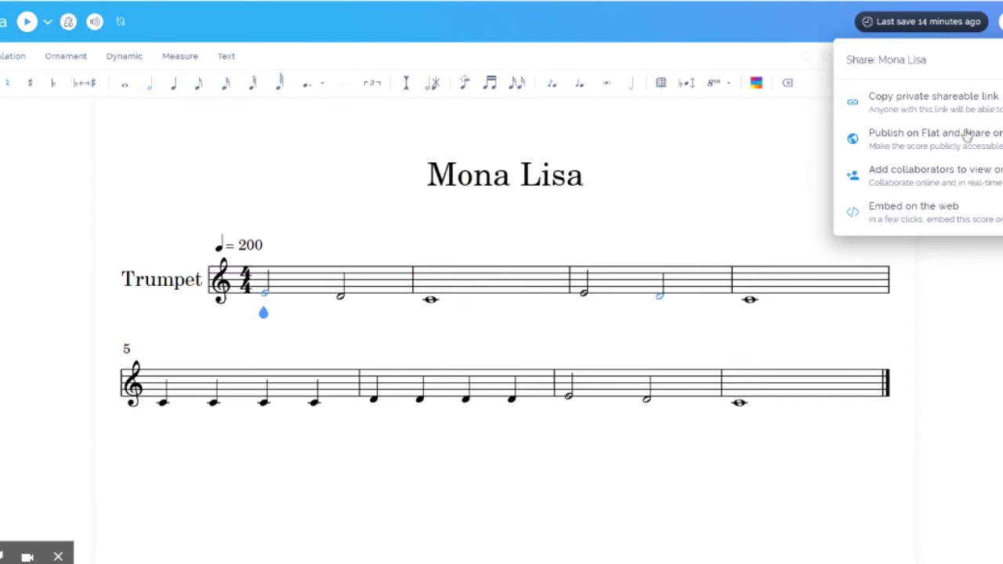
pyautogui.click(945, 103)
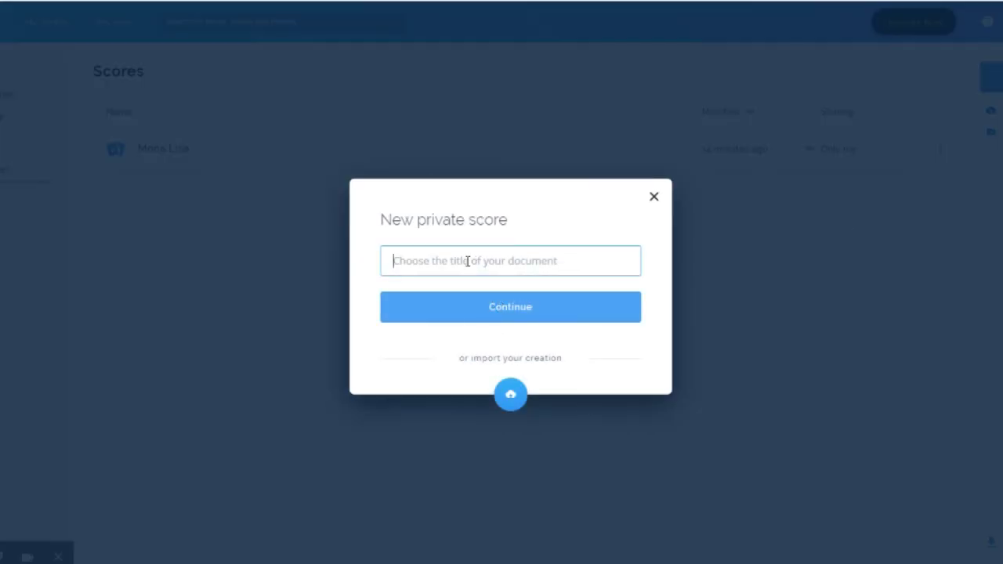
# Step: Enter 'Masterwork' as the new score's title
pyautogui.write('Mast')
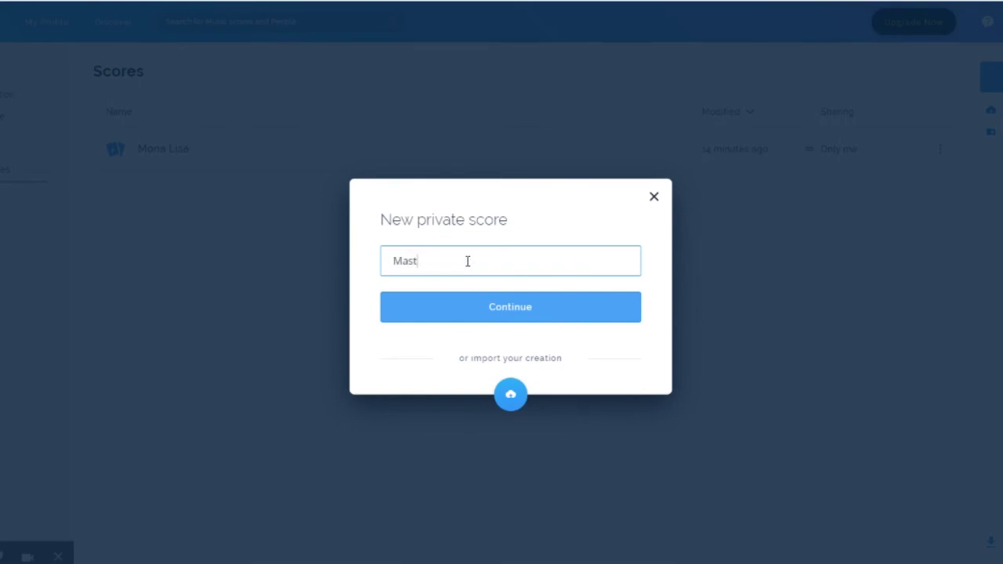
pyautogui.write('erwork')
# Step: Confirm the Masterwork title, add three Trumpets from the Brass group, and create the score
pyautogui.press('Return')
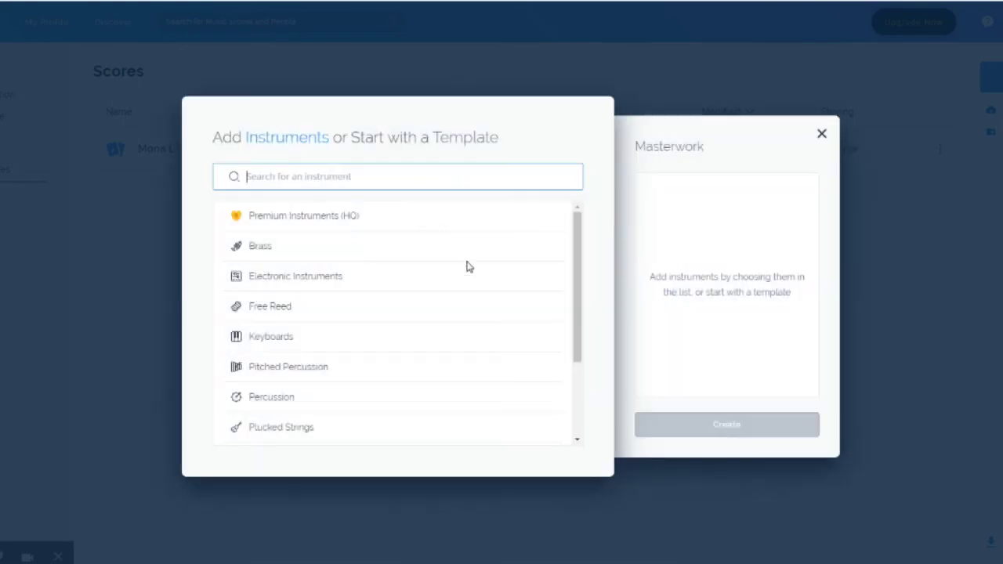
pyautogui.click(243, 247)
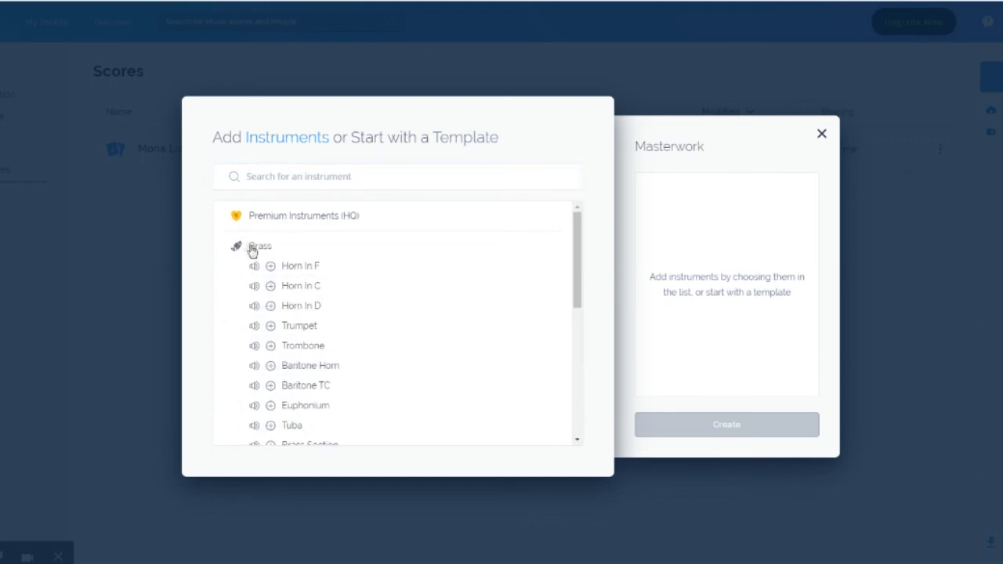
pyautogui.click(289, 328)
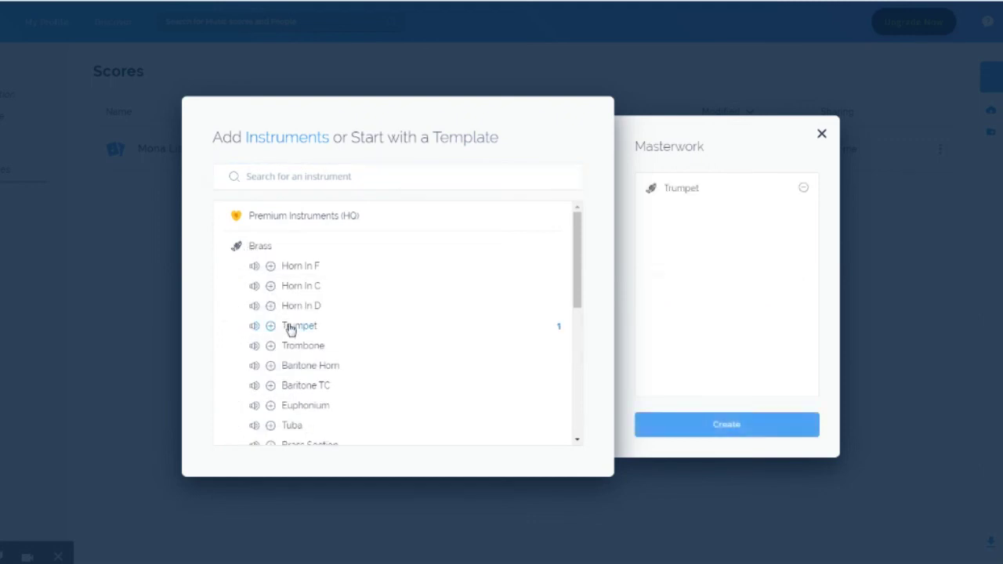
pyautogui.click(289, 328)
pyautogui.click(288, 327)
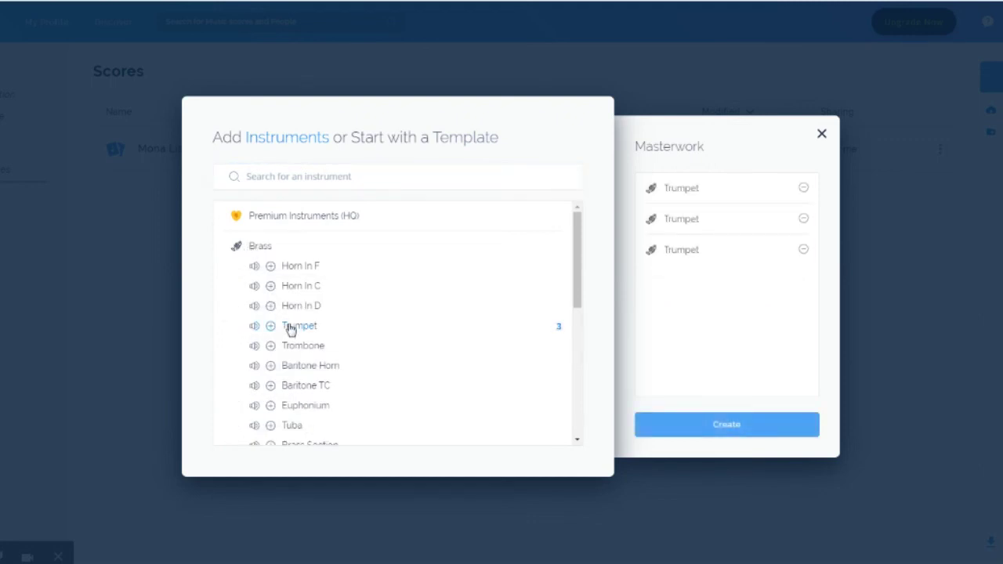
pyautogui.click(735, 423)
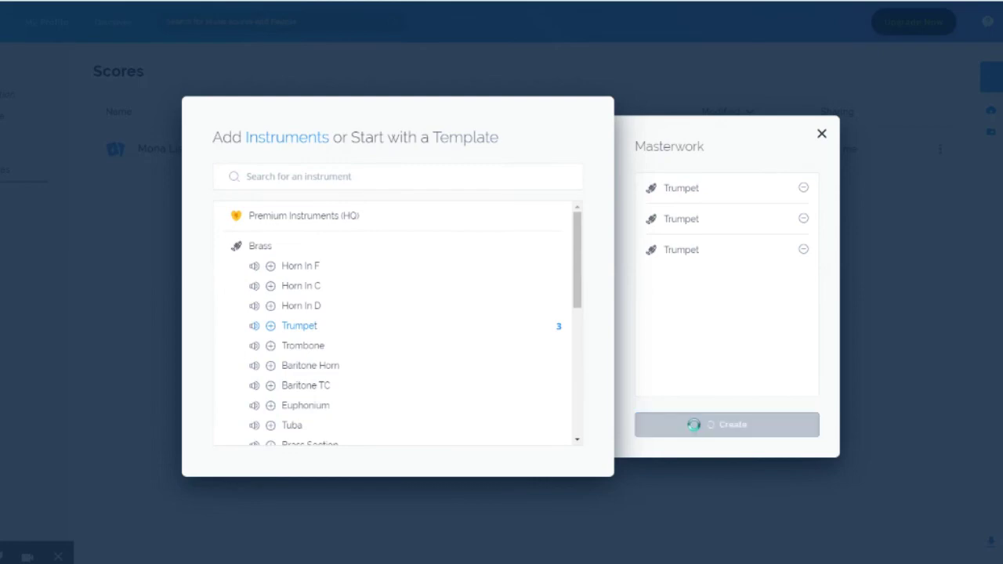